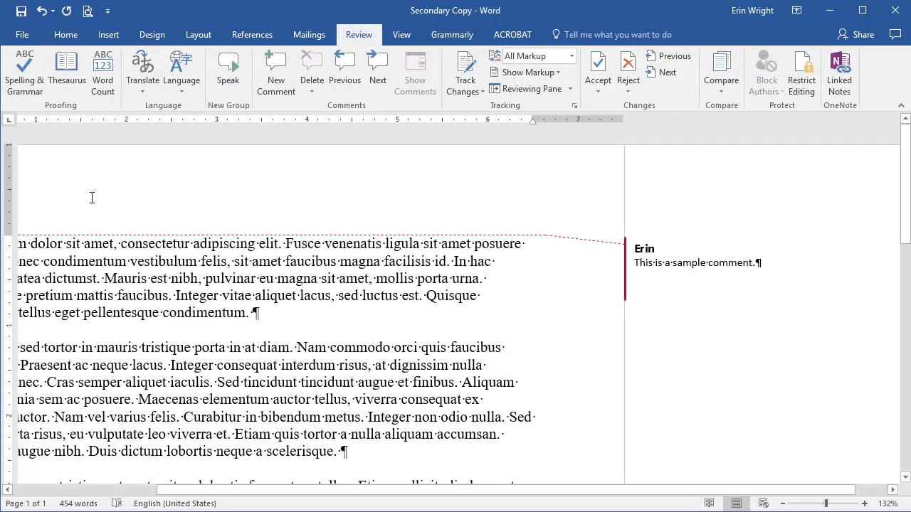
Step: Launch the Document Inspector from File > Info > Check for Issues
click(22, 34)
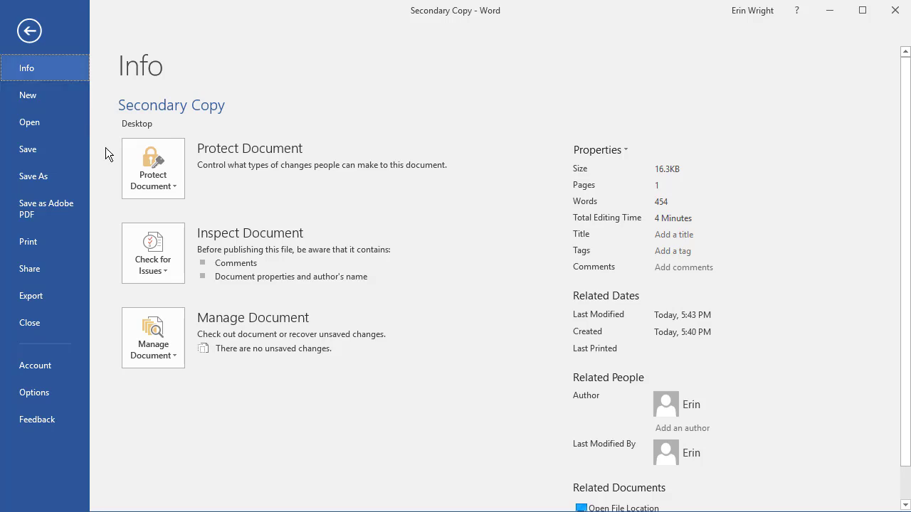
click(147, 261)
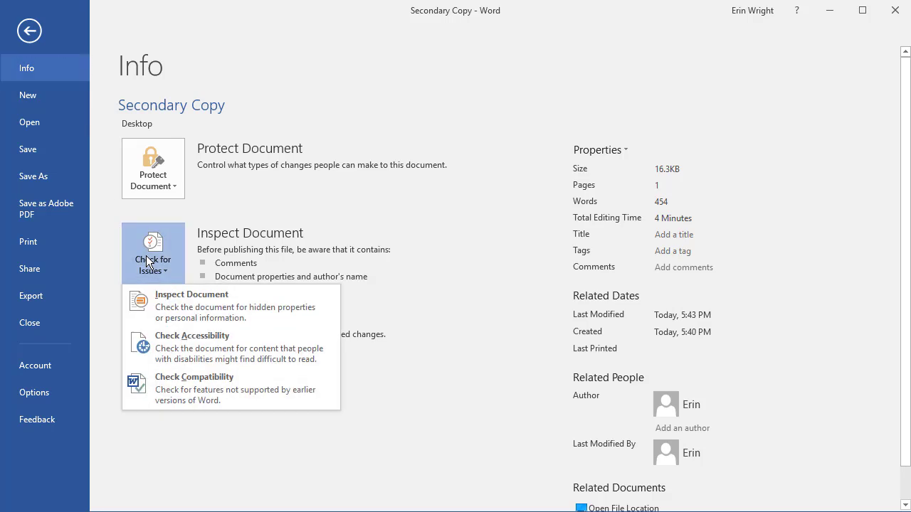
click(162, 299)
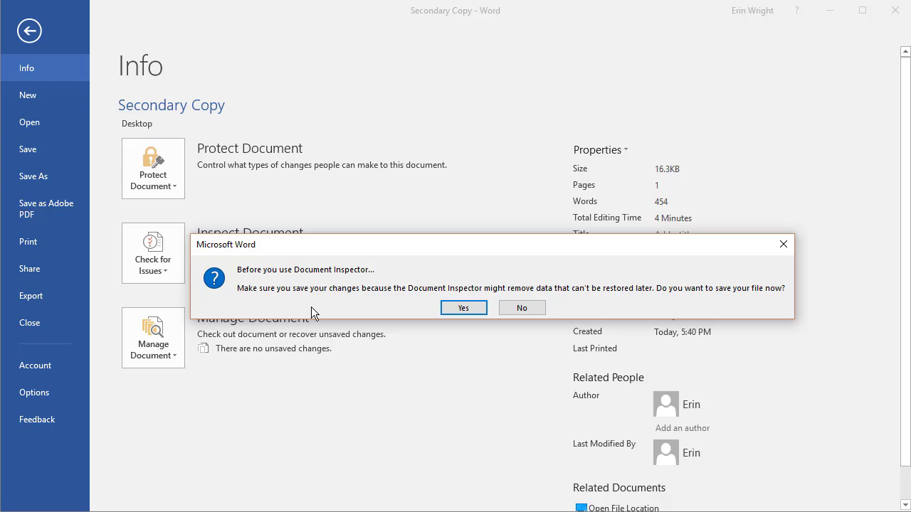
Step: Save the document, then uncheck Comments, Add-ins, Embedded Documents, Macros and Collapsed Headings
click(441, 308)
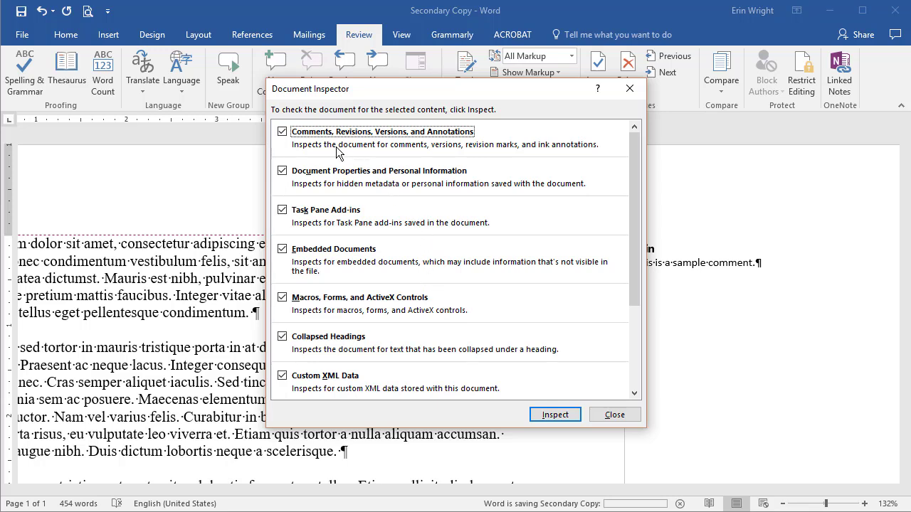
click(281, 132)
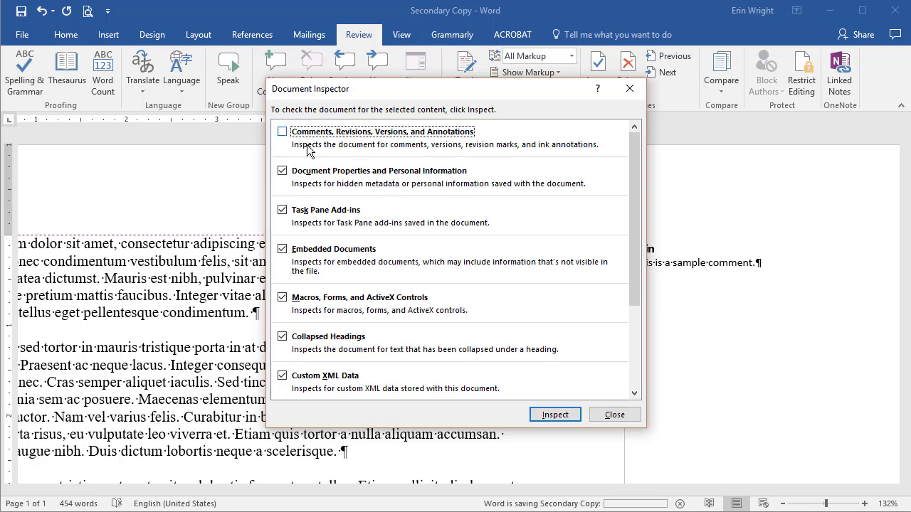
click(282, 210)
click(282, 249)
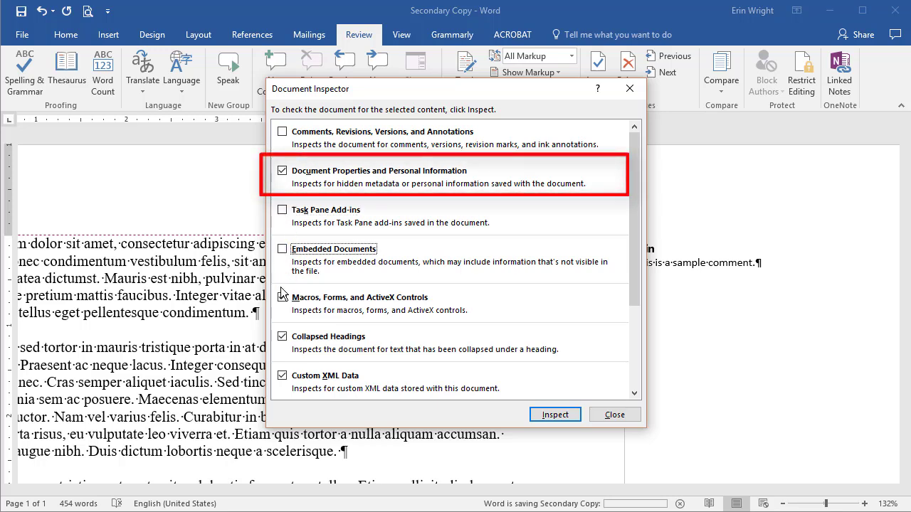
click(281, 298)
click(282, 336)
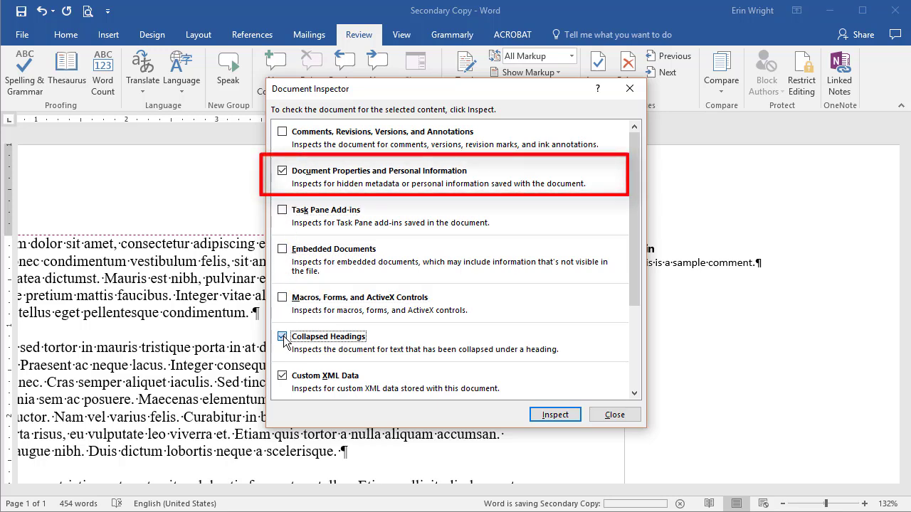
Step: Uncheck Custom XML, Headers/Footers, Invisible Content and Hidden Text, leaving Document Properties checked
click(282, 375)
scroll(282, 370, down, 3)
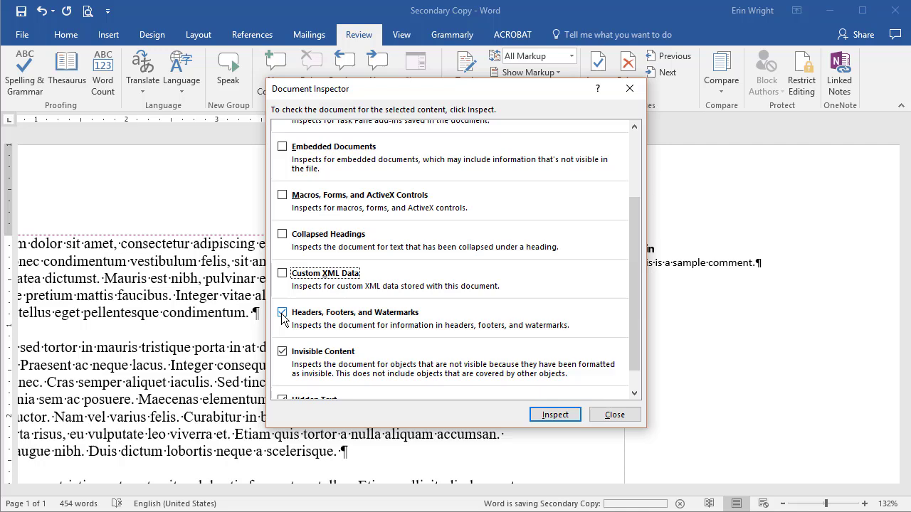
click(282, 312)
click(281, 352)
scroll(285, 359, down, 1)
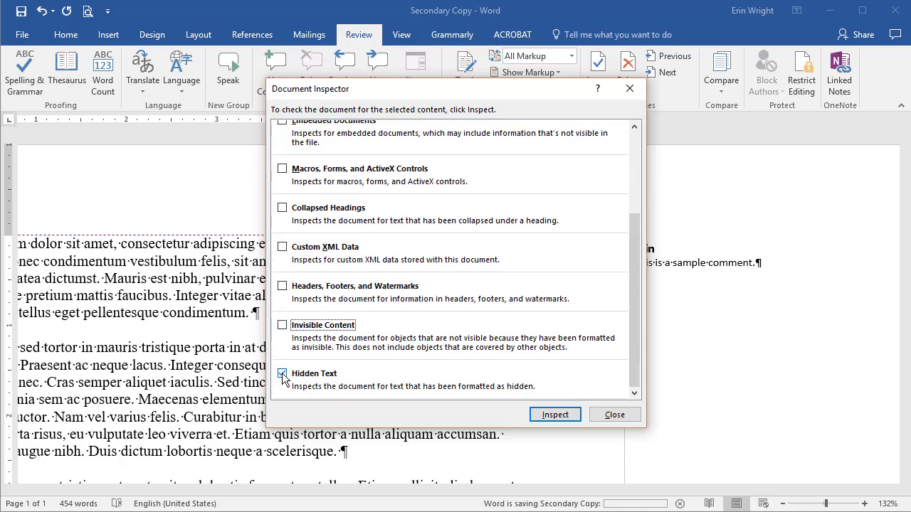
click(283, 374)
scroll(345, 352, up, 3)
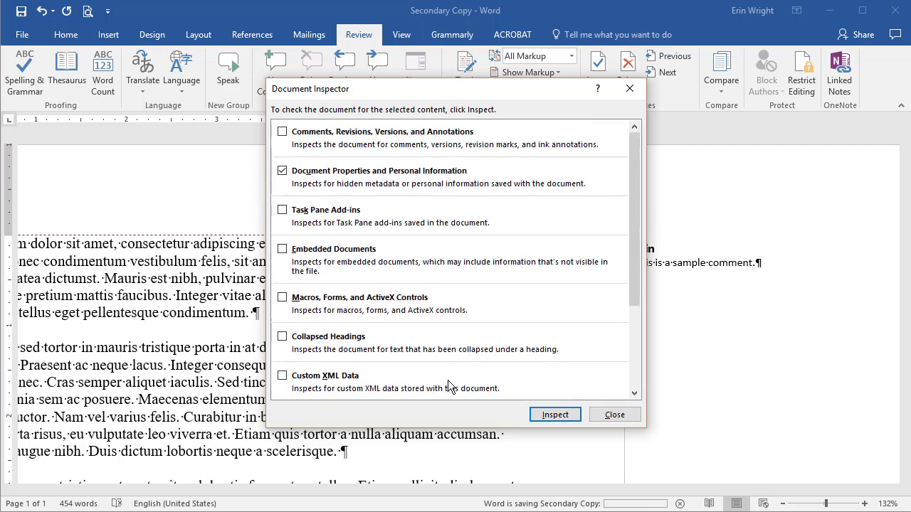
Step: Inspect the document, remove all Document Properties and Personal Information, and close the inspector
click(541, 415)
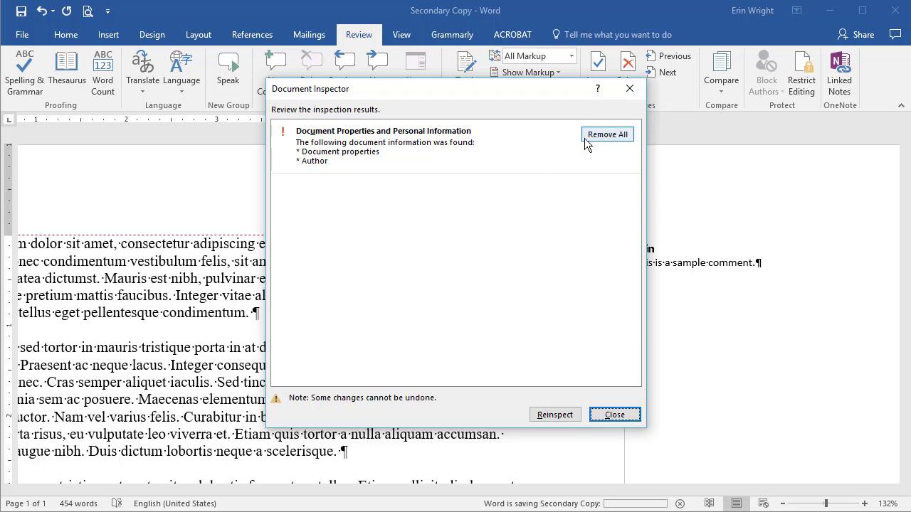
click(606, 135)
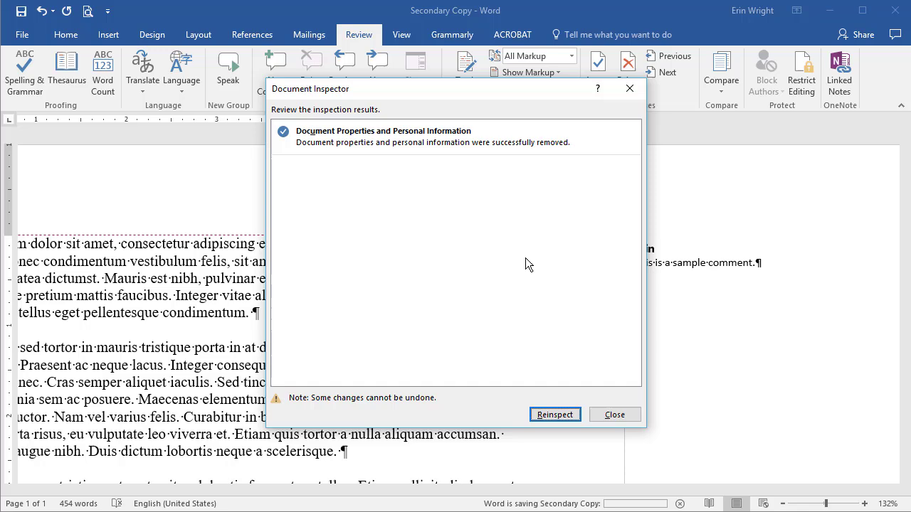
click(611, 418)
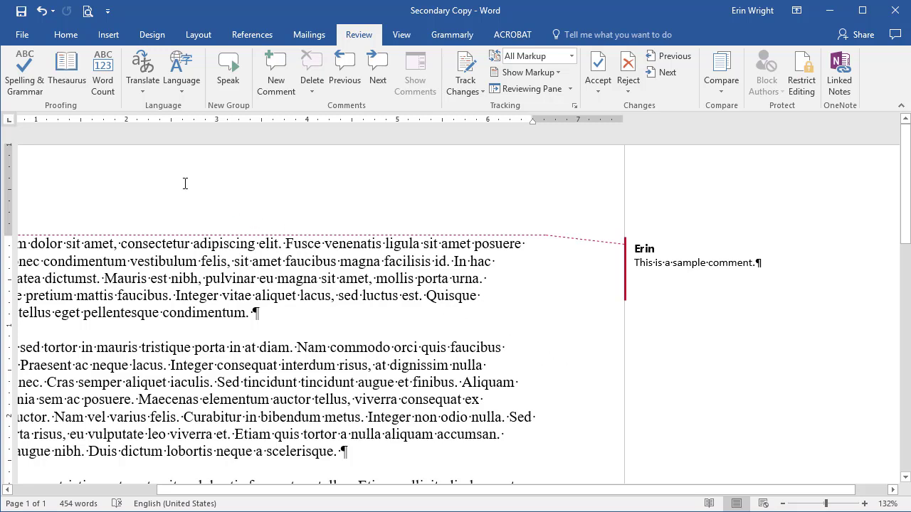
Step: Save and close the document, then reopen Secondary Copy from the recent files list
click(21, 12)
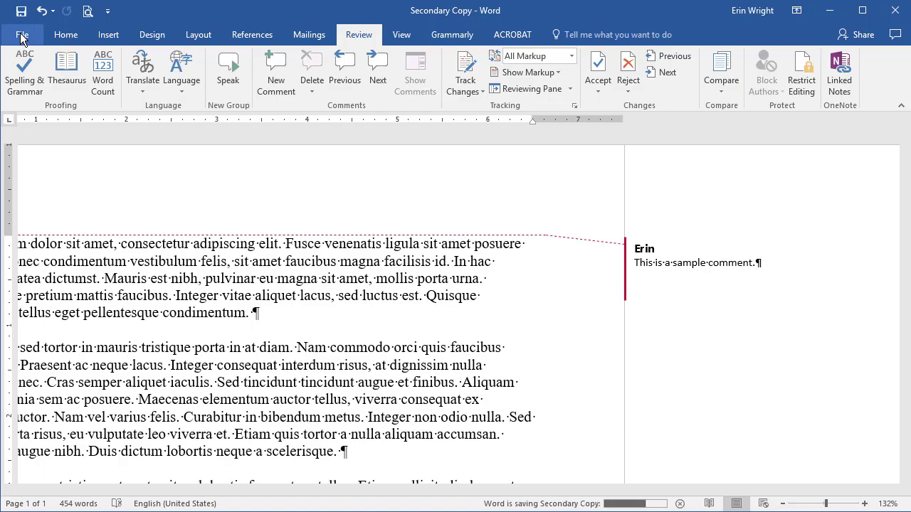
click(22, 37)
click(38, 326)
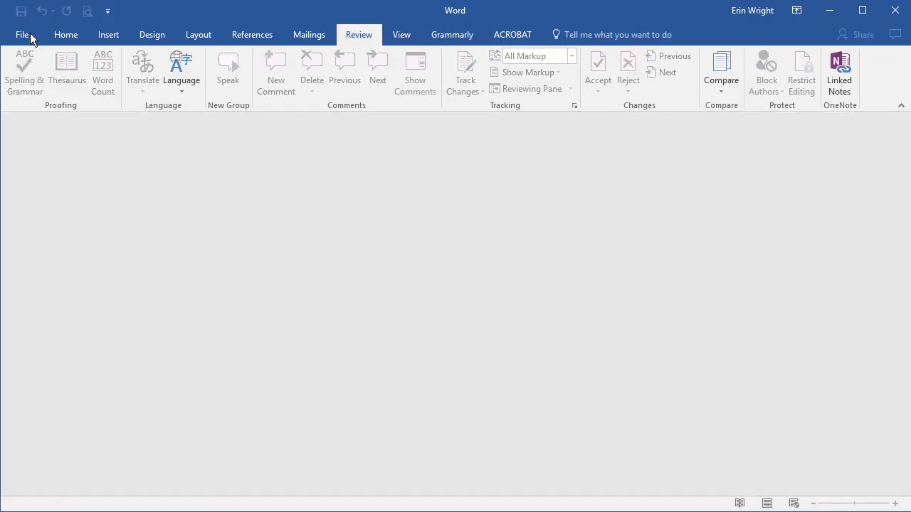
click(22, 34)
mouse_move(409, 141)
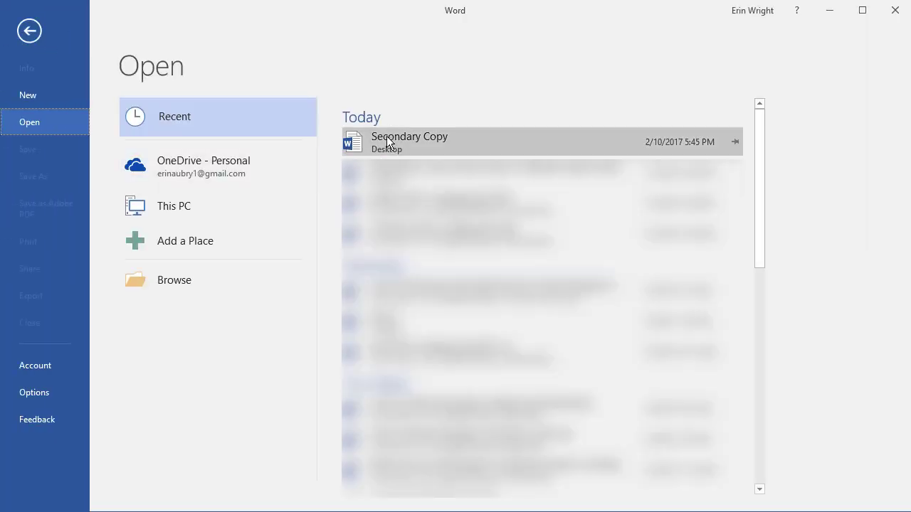
click(387, 141)
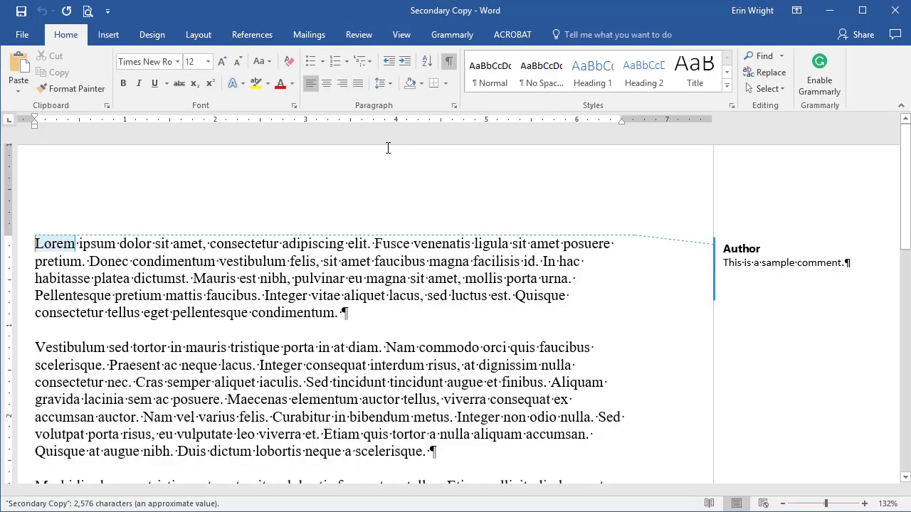